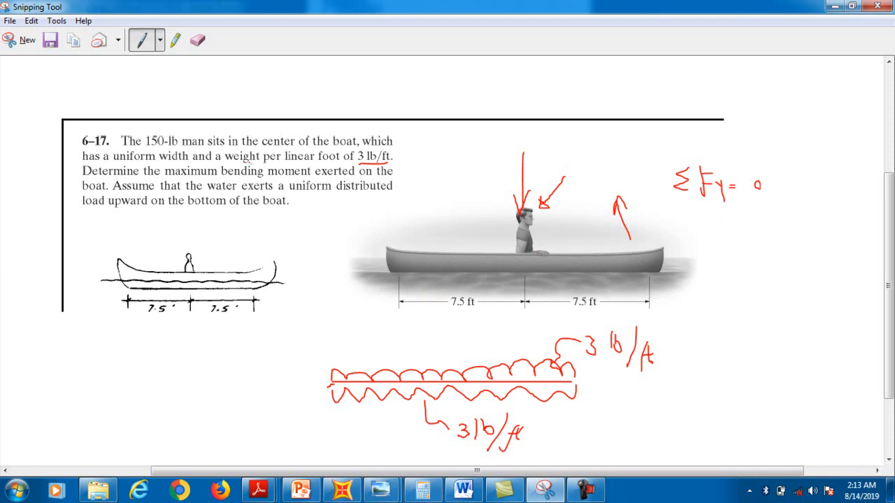
# Underline the man's 150-lb weight in the problem text and label the downward arrow above him 150 lb
pyautogui.moveTo(144, 149); pyautogui.dragTo(190, 149)
pyautogui.moveTo(510, 129); pyautogui.dragTo(509, 148)
pyautogui.moveTo(520, 131)
pyautogui.mouseDown()
pyautogui.moveTo(526, 140)
pyautogui.moveTo(518, 146)
pyautogui.mouseUp()
pyautogui.moveTo(520, 132)
pyautogui.mouseDown()
pyautogui.moveTo(540, 145)
pyautogui.moveTo(548, 130)
pyautogui.moveTo(548, 143)
pyautogui.moveTo(553, 137)
pyautogui.moveTo(546, 141)
pyautogui.mouseUp()
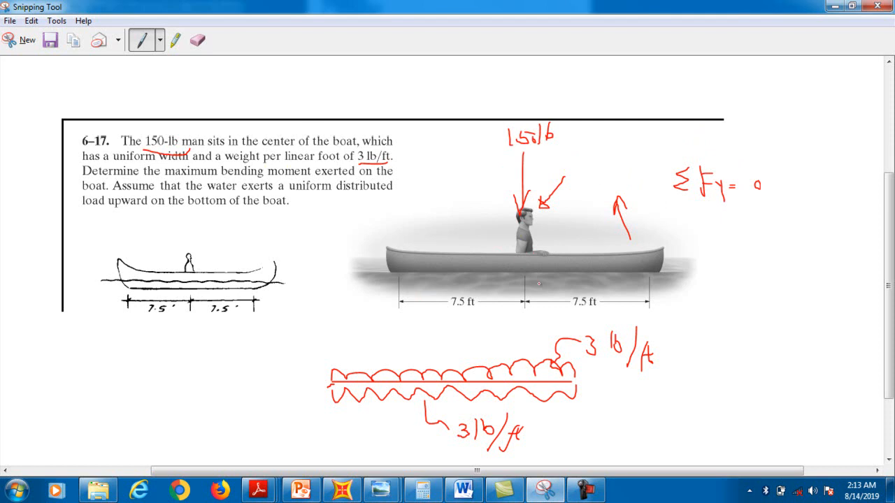
pyautogui.click(586, 490)
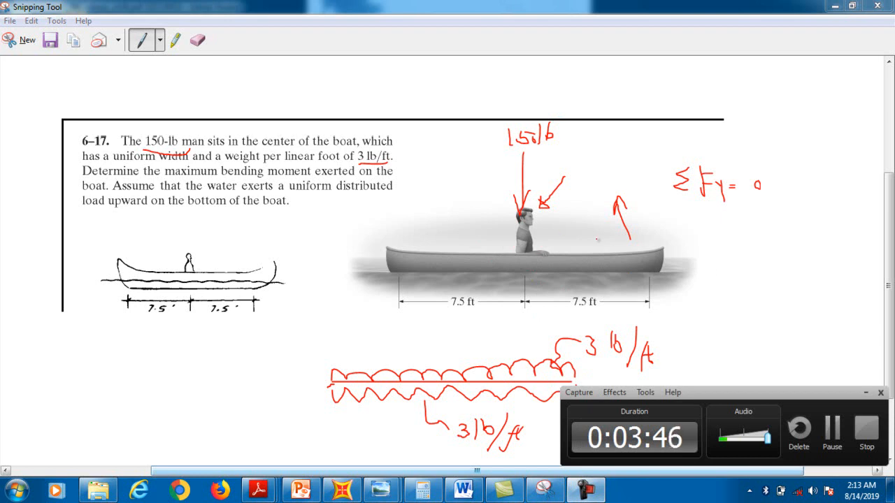
pyautogui.click(866, 393)
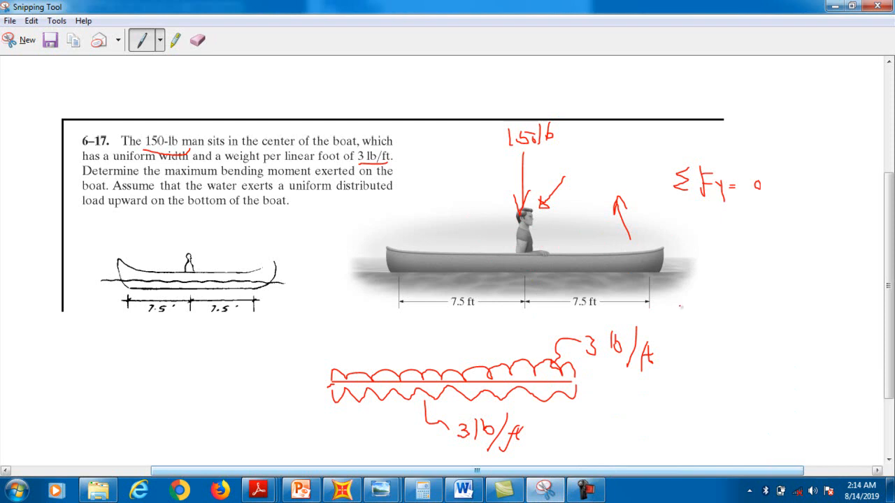
# Underline the 150 lb label above the man and add a downward 150 point load at the middle of the beam sketch
pyautogui.moveTo(506, 148); pyautogui.dragTo(546, 148)
pyautogui.moveTo(450, 328)
pyautogui.mouseDown()
pyautogui.moveTo(448, 365)
pyautogui.moveTo(435, 348)
pyautogui.moveTo(461, 327)
pyautogui.moveTo(469, 338)
pyautogui.mouseUp()
pyautogui.moveTo(467, 325); pyautogui.dragTo(488, 326)
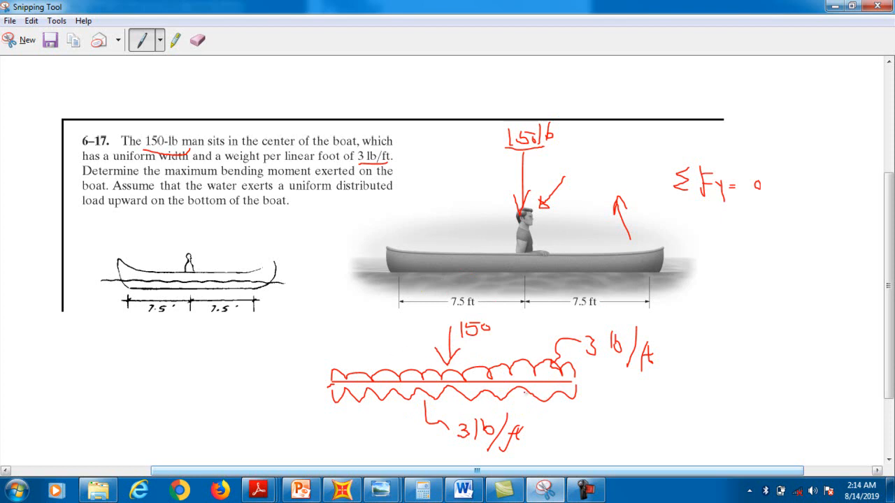
# Sketch a second beam with a distributed load above it, and write 150/15 as 10 lb/ft beside the small boat drawing
pyautogui.moveTo(84, 387); pyautogui.dragTo(265, 387)
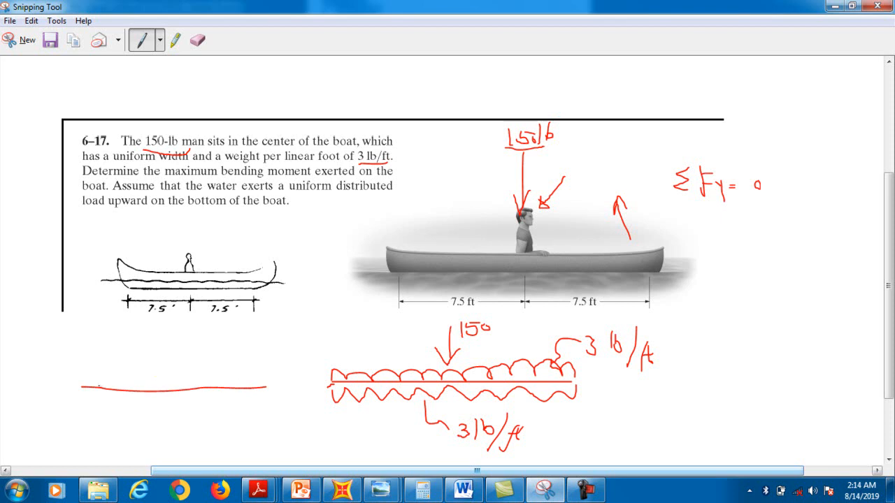
pyautogui.moveTo(81, 386)
pyautogui.mouseDown()
pyautogui.moveTo(81, 374)
pyautogui.moveTo(146, 389)
pyautogui.moveTo(198, 369)
pyautogui.moveTo(252, 379)
pyautogui.moveTo(273, 369)
pyautogui.moveTo(283, 386)
pyautogui.moveTo(276, 382)
pyautogui.moveTo(276, 390)
pyautogui.mouseUp()
pyautogui.moveTo(207, 340); pyautogui.dragTo(212, 362)
pyautogui.moveTo(303, 262)
pyautogui.mouseDown()
pyautogui.moveTo(306, 278)
pyautogui.moveTo(315, 269)
pyautogui.moveTo(318, 277)
pyautogui.moveTo(327, 256)
pyautogui.moveTo(330, 269)
pyautogui.moveTo(315, 287)
pyautogui.moveTo(360, 275)
pyautogui.moveTo(323, 305)
pyautogui.moveTo(337, 303)
pyautogui.moveTo(344, 288)
pyautogui.mouseUp()
pyautogui.moveTo(336, 241); pyautogui.dragTo(298, 306)
pyautogui.moveTo(291, 222)
pyautogui.mouseDown()
pyautogui.moveTo(291, 235)
pyautogui.moveTo(340, 225)
pyautogui.moveTo(330, 231)
pyautogui.moveTo(340, 238)
pyautogui.moveTo(363, 224)
pyautogui.mouseUp()
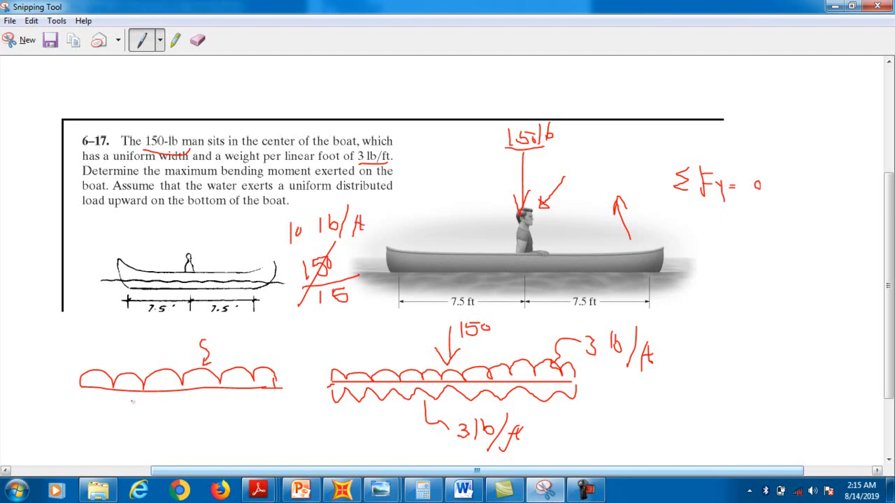
# Draw the upward distributed load beneath the second beam and label both its upper and lower loads 10 lb/ft
pyautogui.moveTo(80, 392)
pyautogui.mouseDown()
pyautogui.moveTo(116, 409)
pyautogui.moveTo(121, 396)
pyautogui.moveTo(165, 400)
pyautogui.moveTo(175, 413)
pyautogui.moveTo(207, 396)
pyautogui.moveTo(228, 411)
pyautogui.moveTo(253, 409)
pyautogui.moveTo(282, 388)
pyautogui.mouseUp()
pyautogui.moveTo(163, 416)
pyautogui.mouseDown()
pyautogui.moveTo(179, 438)
pyautogui.moveTo(212, 440)
pyautogui.moveTo(224, 429)
pyautogui.moveTo(251, 451)
pyautogui.moveTo(268, 446)
pyautogui.mouseUp()
pyautogui.moveTo(244, 436); pyautogui.dragTo(277, 432)
pyautogui.moveTo(212, 332); pyautogui.dragTo(217, 345)
pyautogui.moveTo(221, 336)
pyautogui.mouseDown()
pyautogui.moveTo(218, 343)
pyautogui.moveTo(245, 328)
pyautogui.moveTo(260, 349)
pyautogui.moveTo(268, 338)
pyautogui.mouseUp()
pyautogui.moveTo(263, 328); pyautogui.dragTo(271, 327)
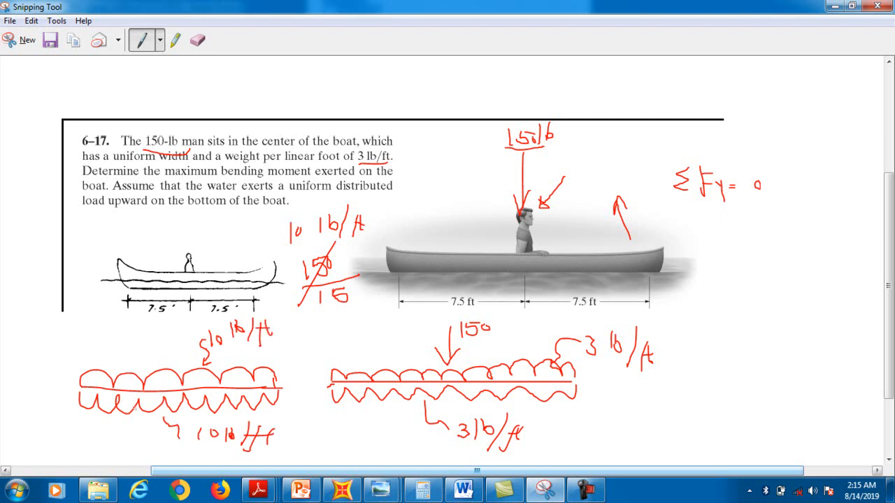
# Switch to Adobe Reader and check the boat problem's load diagrams in the Hibbeler_MoM_7th_solman_ch06 solution
pyautogui.click(258, 489)
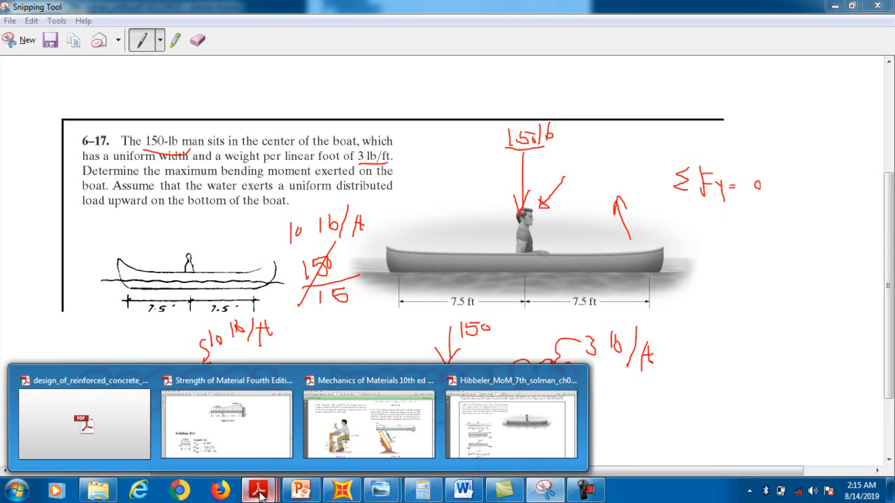
pyautogui.click(499, 441)
pyautogui.scroll(-5, 238, 279)
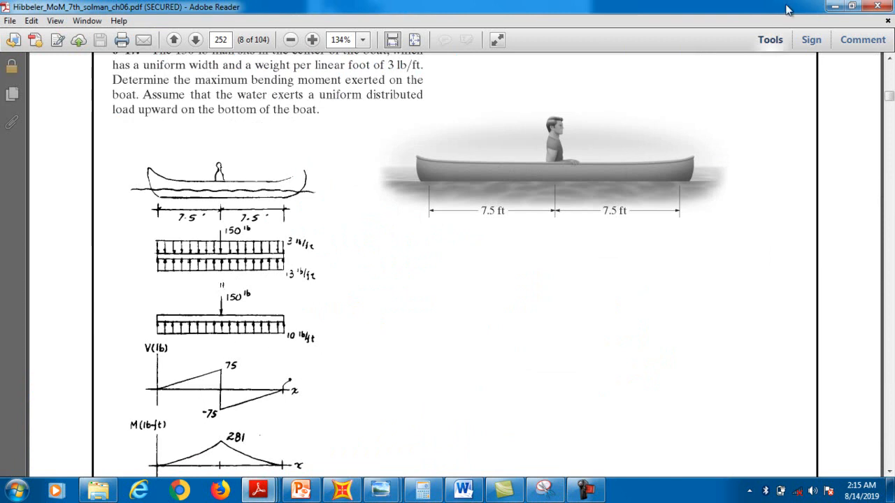
pyautogui.click(831, 8)
# Erase the upper distributed load and its label on the second beam, replacing them with a downward 150 lb arrow at midspan
pyautogui.scroll(-2, 476, 280)
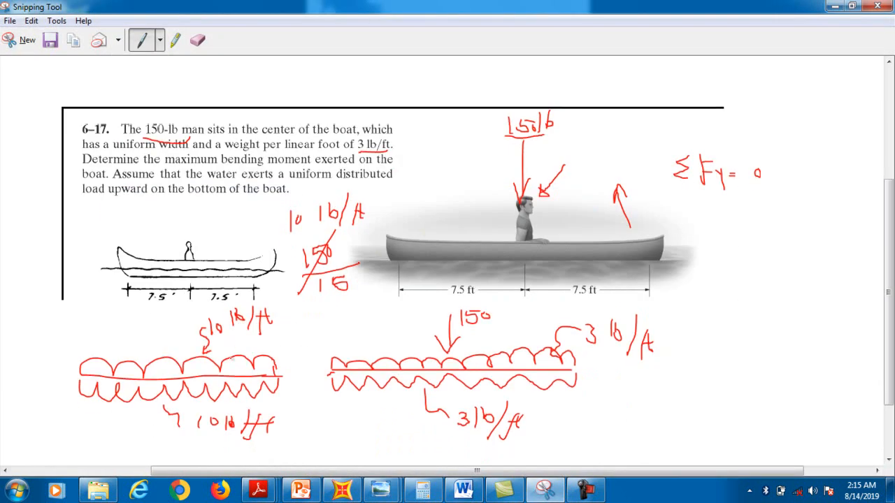
pyautogui.click(197, 40)
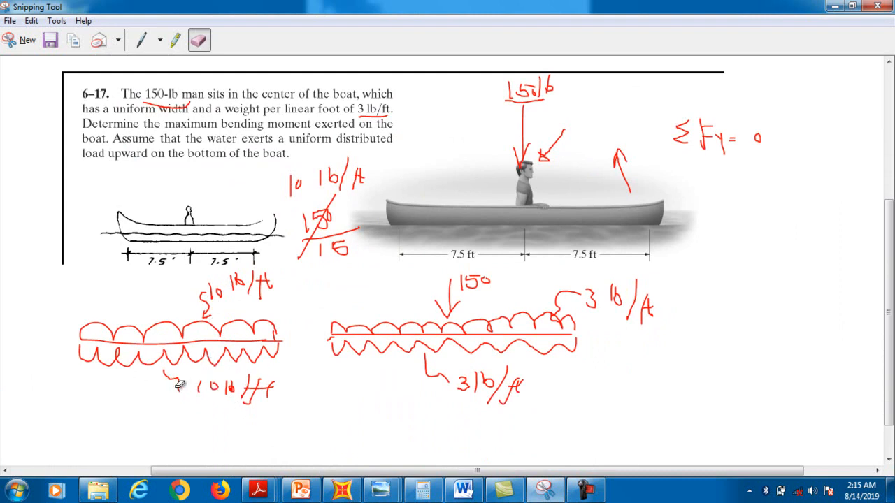
pyautogui.moveTo(208, 318)
pyautogui.mouseDown()
pyautogui.moveTo(219, 288)
pyautogui.moveTo(248, 282)
pyautogui.moveTo(243, 297)
pyautogui.moveTo(180, 317)
pyautogui.moveTo(181, 344)
pyautogui.moveTo(189, 327)
pyautogui.moveTo(180, 341)
pyautogui.mouseUp()
pyautogui.click(141, 40)
pyautogui.moveTo(184, 283); pyautogui.dragTo(184, 303)
pyautogui.moveTo(193, 281)
pyautogui.mouseDown()
pyautogui.moveTo(206, 295)
pyautogui.moveTo(197, 302)
pyautogui.moveTo(208, 278)
pyautogui.moveTo(215, 297)
pyautogui.moveTo(218, 279)
pyautogui.moveTo(229, 279)
pyautogui.moveTo(228, 289)
pyautogui.moveTo(252, 277)
pyautogui.moveTo(243, 285)
pyautogui.mouseUp()
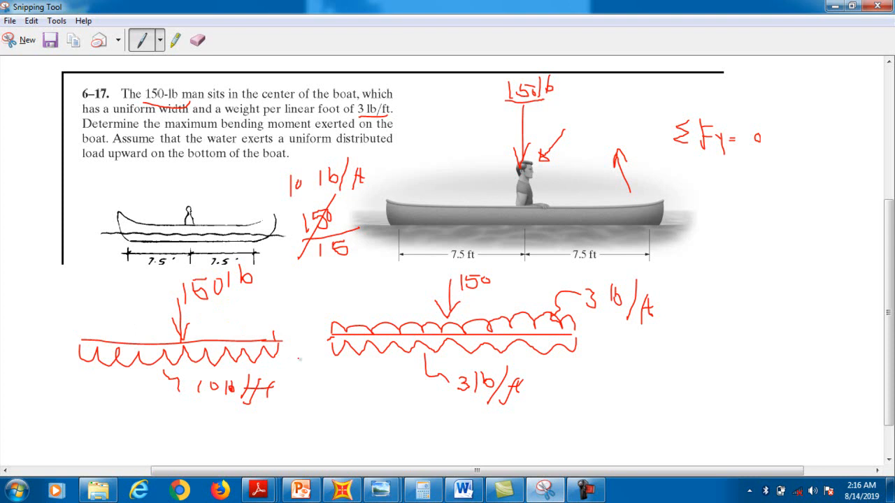
pyautogui.moveTo(185, 320)
pyautogui.mouseDown()
pyautogui.moveTo(175, 318)
pyautogui.moveTo(196, 314)
pyautogui.moveTo(182, 343)
pyautogui.mouseUp()
# Switch to SAP2000 and start a new model with lb, ft, F units
pyautogui.click(342, 489)
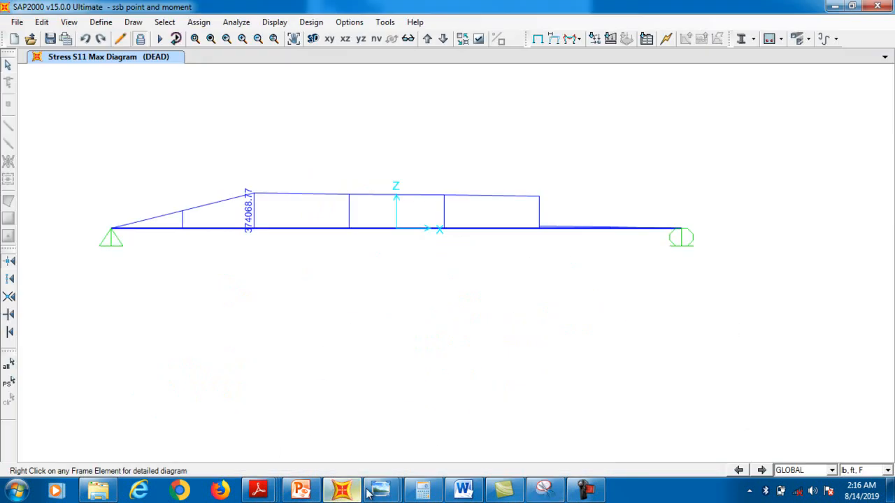
pyautogui.click(14, 38)
pyautogui.click(403, 295)
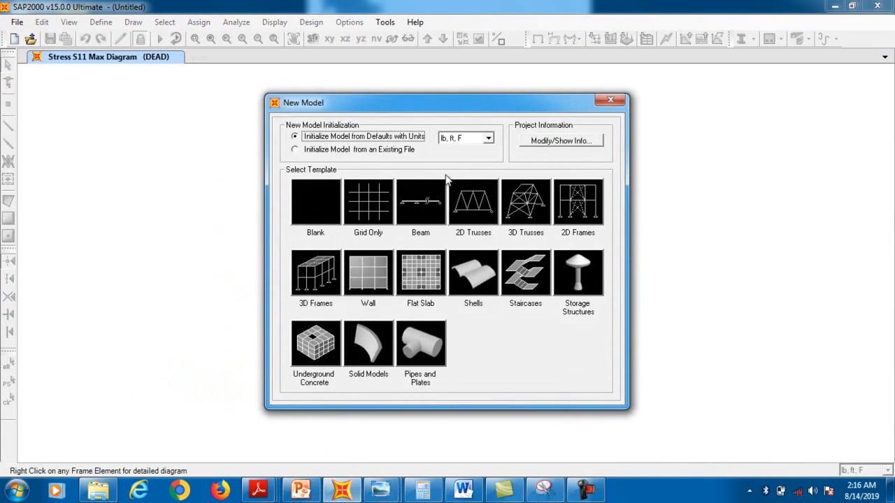
# Review the boat's span dimensions and net load diagram in the Hibbeler solution PDF, returning to the SAP2000 template choices
pyautogui.moveTo(260, 493)
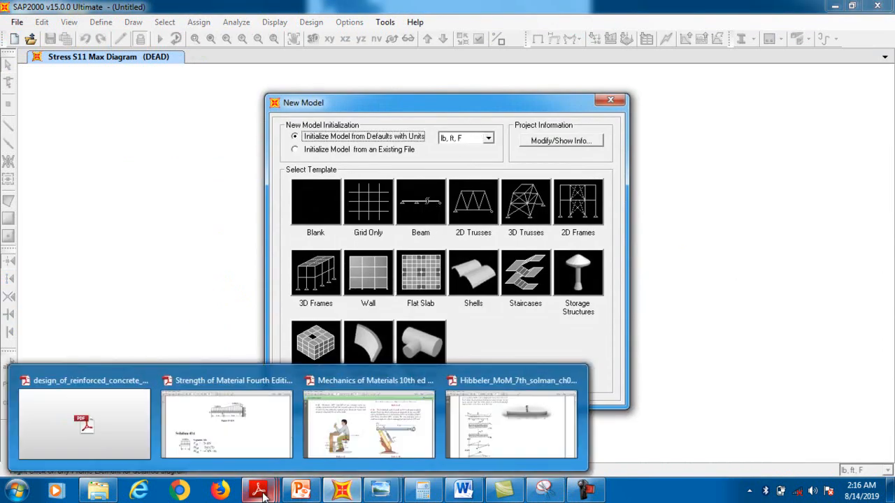
pyautogui.click(509, 420)
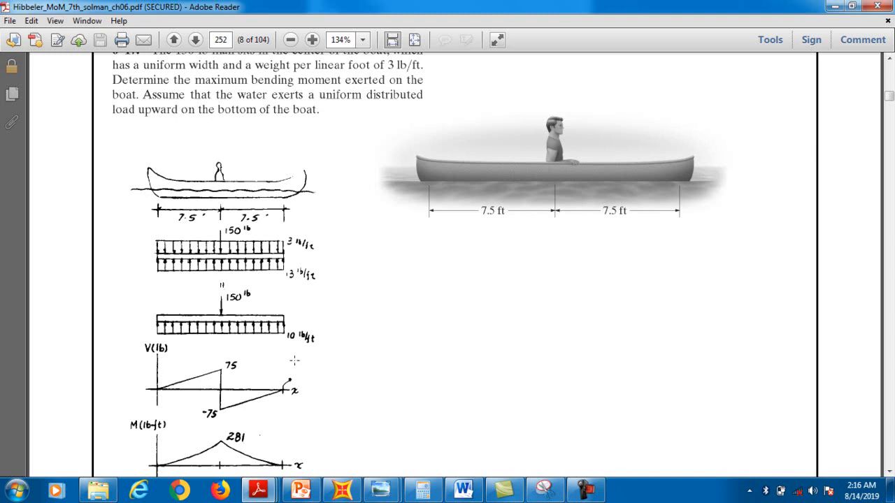
pyautogui.click(835, 6)
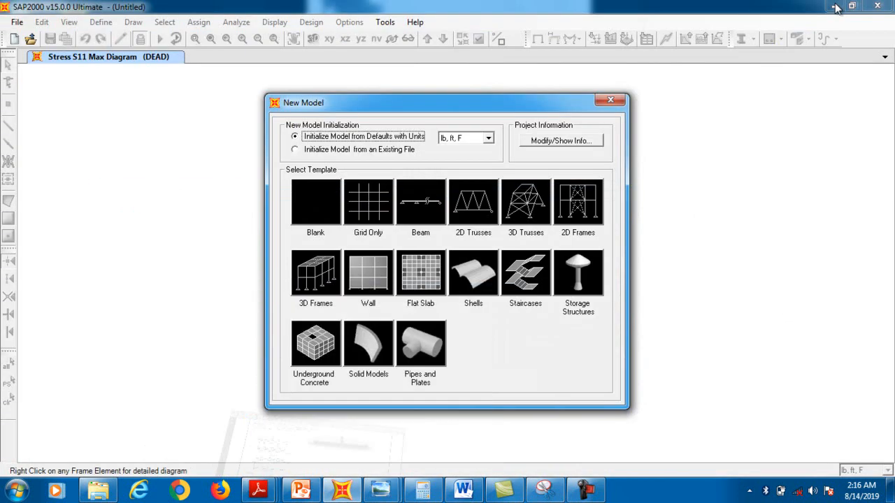
# Create a beam from the Beam template with 1 span of 15 ft, keeping only the X-Z plane view
pyautogui.click(418, 213)
pyautogui.doubleClick(465, 214)
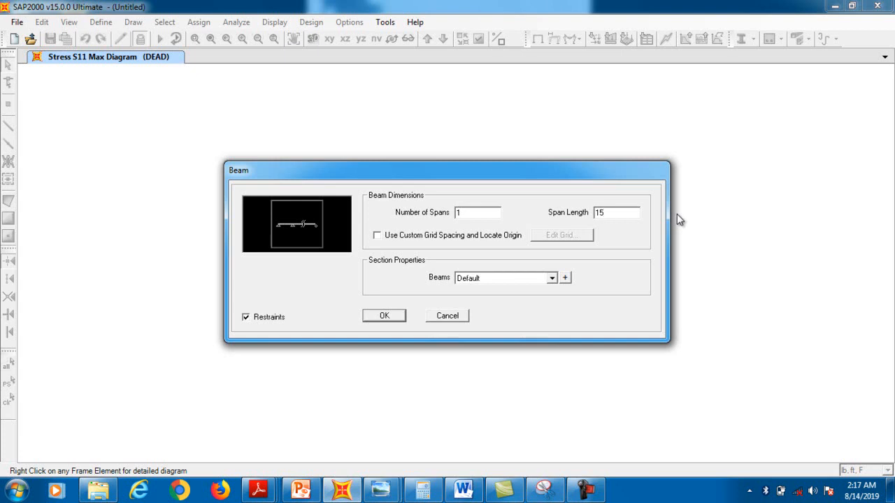
pyautogui.click(393, 316)
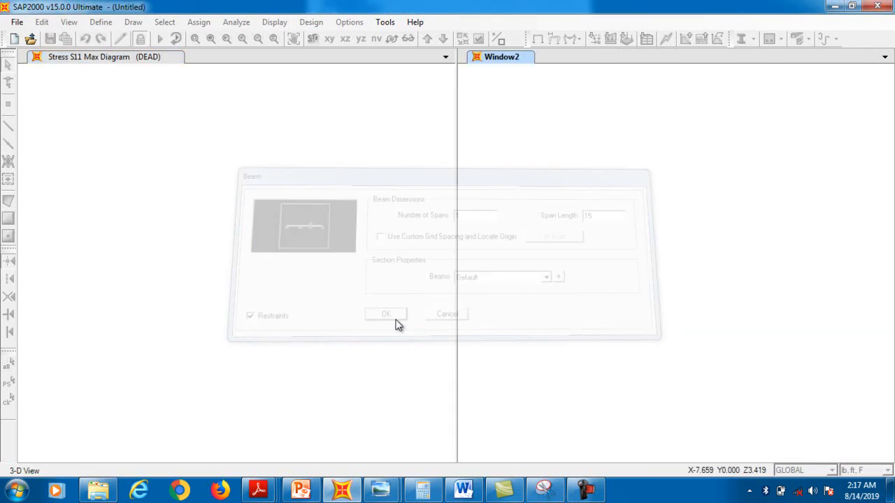
pyautogui.click(87, 56)
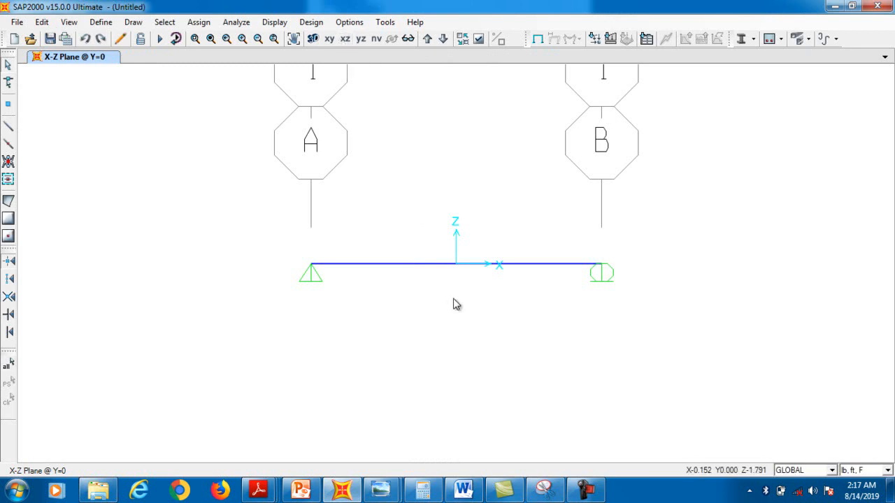
# Remove all joint restraints from both end joints of the beam
pyautogui.click(311, 264)
pyautogui.click(601, 263)
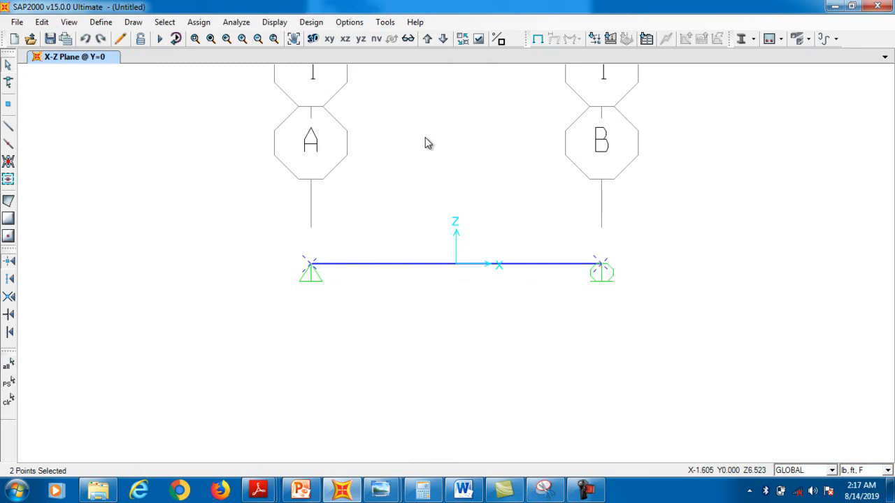
pyautogui.click(203, 23)
pyautogui.click(203, 23)
pyautogui.click(203, 23)
pyautogui.moveTo(212, 44)
pyautogui.click(428, 42)
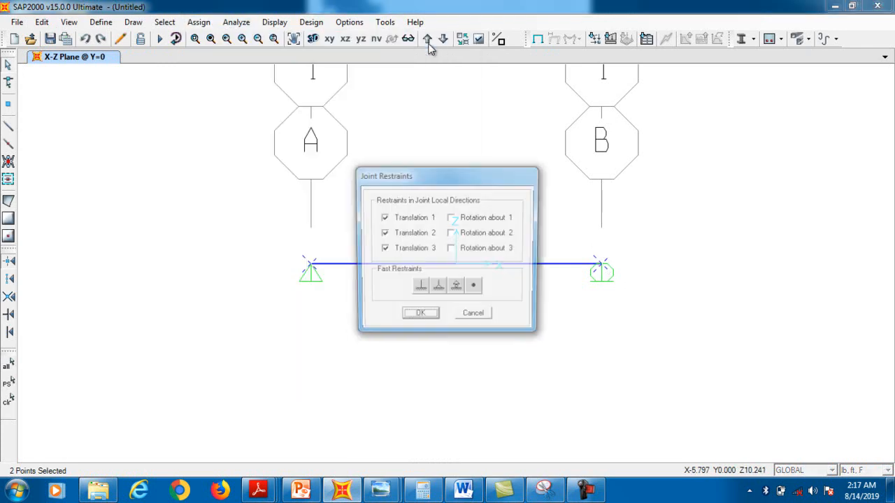
pyautogui.click(475, 287)
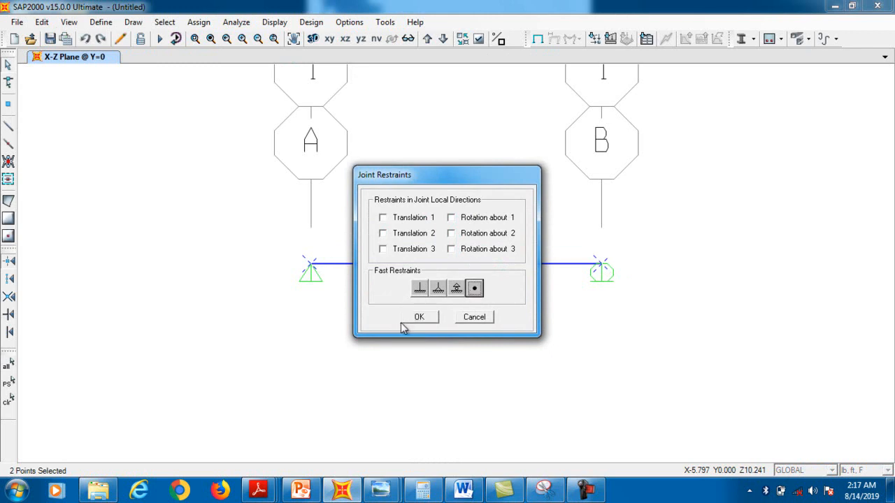
pyautogui.click(413, 318)
# Begin a distributed load assignment on the beam and set the DEAD load pattern's self-weight multiplier to 0
pyautogui.moveTo(452, 289); pyautogui.dragTo(420, 240)
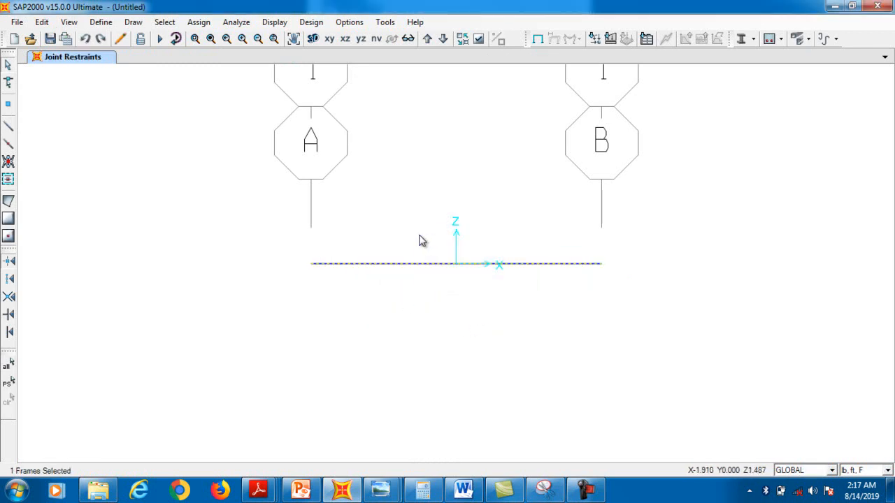
pyautogui.click(200, 22)
pyautogui.moveTo(289, 180)
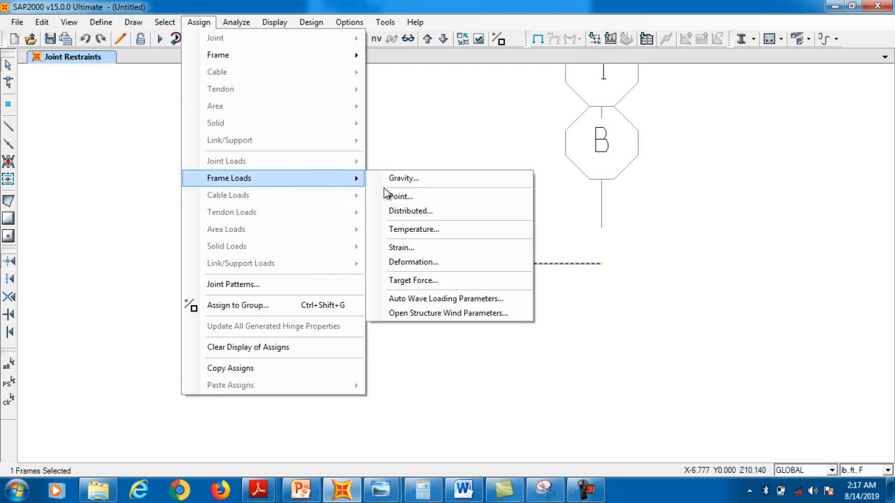
pyautogui.click(397, 212)
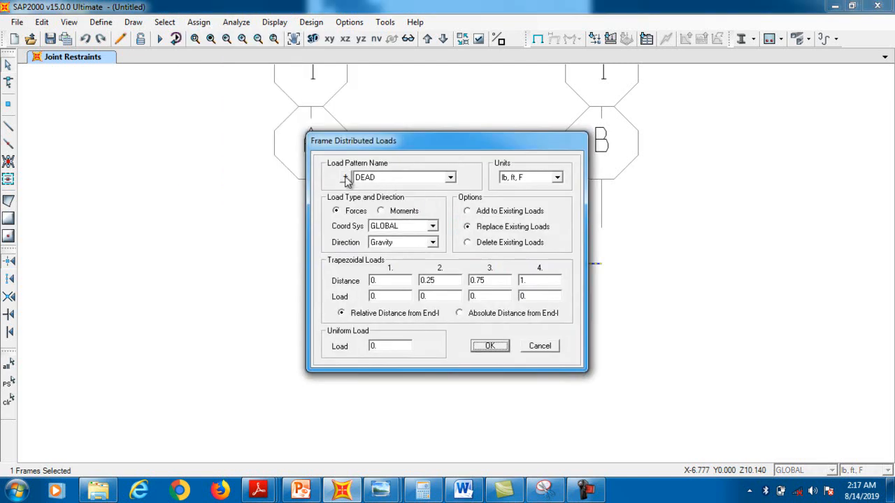
pyautogui.click(347, 178)
pyautogui.doubleClick(425, 218)
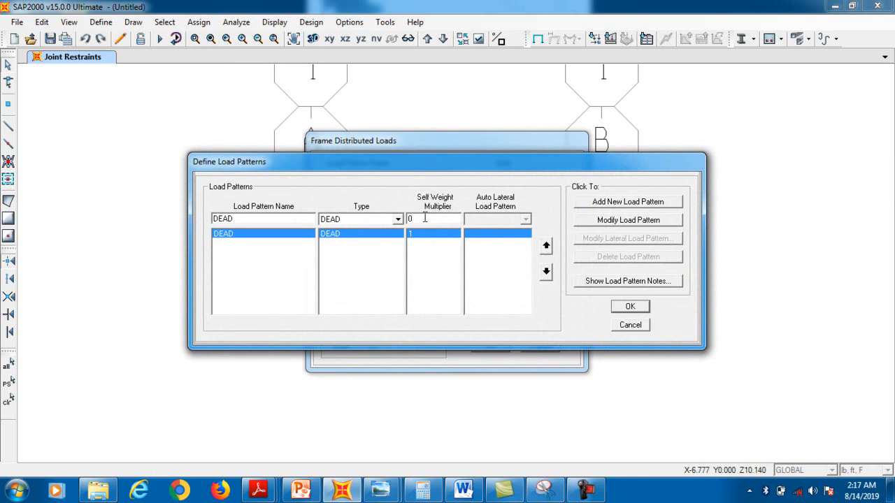
pyautogui.click(640, 223)
pyautogui.click(633, 307)
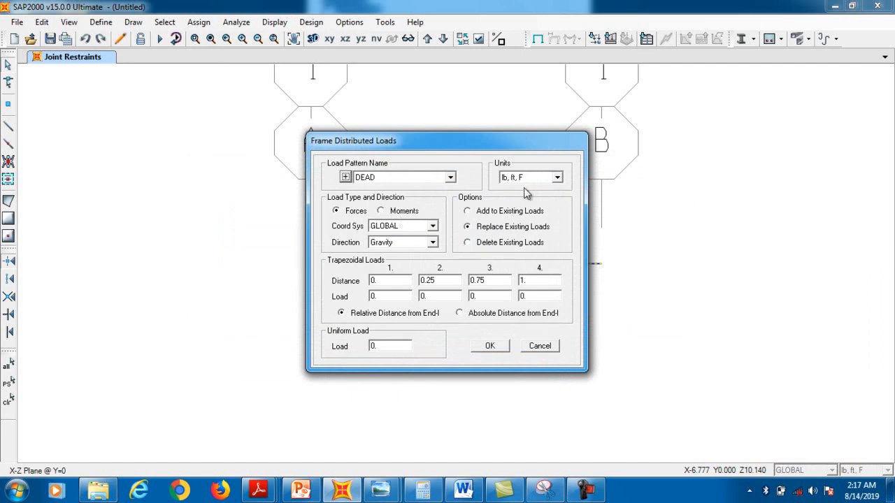
# Assign a 10 lb/ft uniform force along the beam in global Z, adding to existing loads and using absolute distances
pyautogui.click(485, 214)
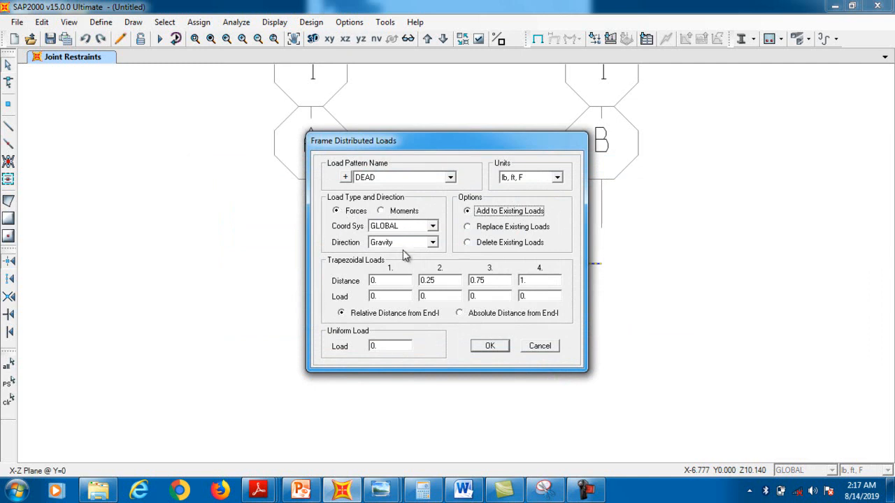
pyautogui.click(433, 242)
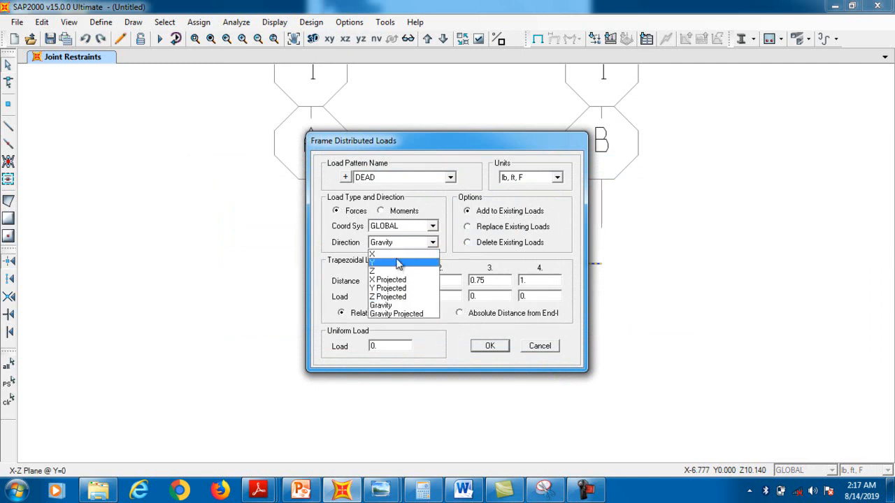
pyautogui.click(394, 272)
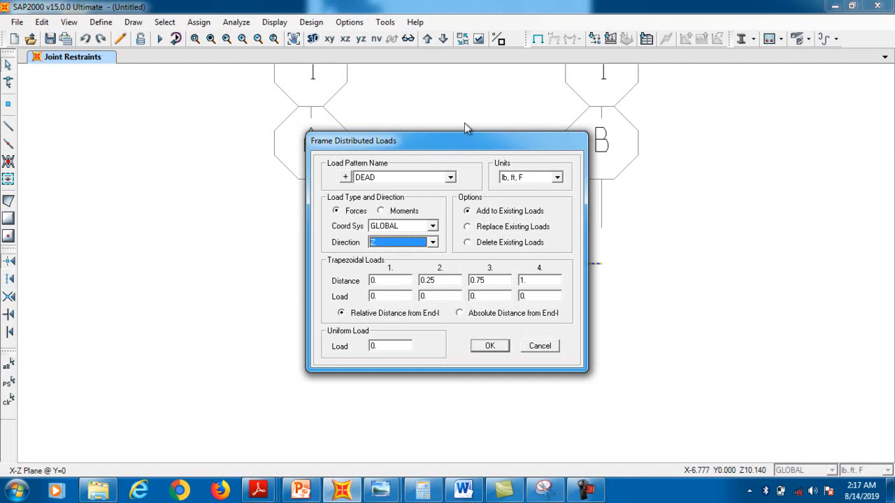
pyautogui.moveTo(469, 144); pyautogui.dragTo(282, 192)
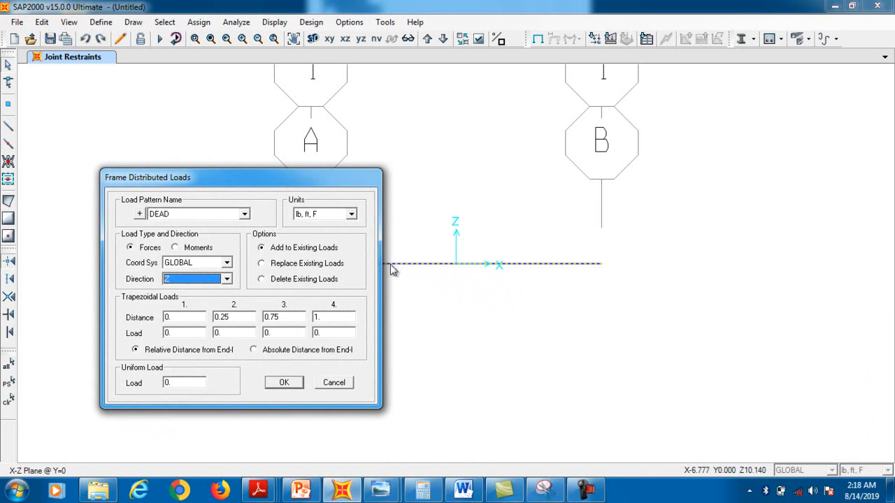
pyautogui.click(545, 490)
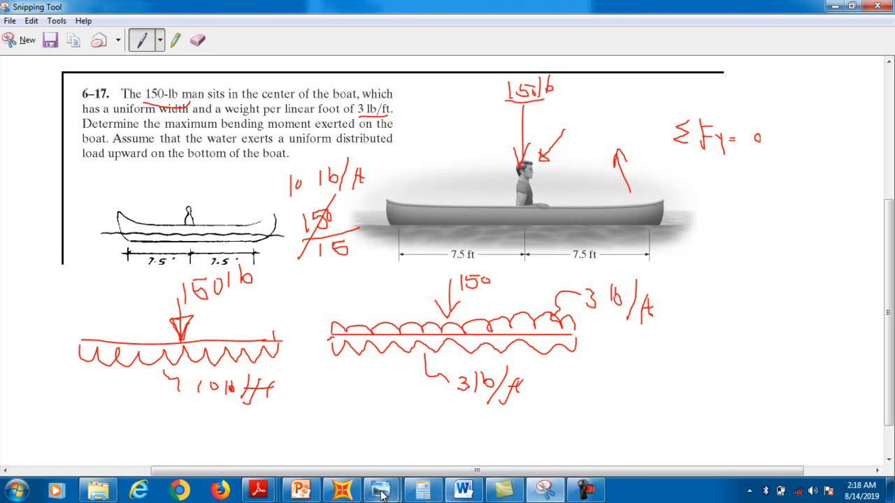
pyautogui.click(342, 490)
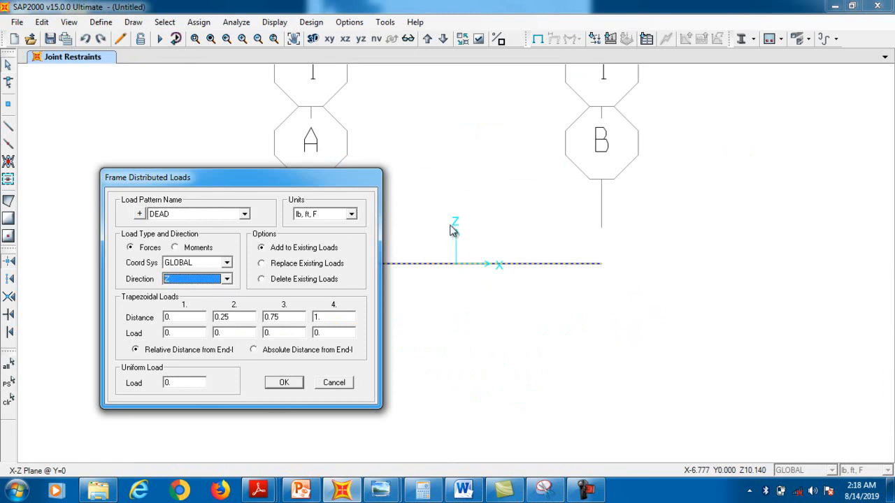
pyautogui.click(182, 382)
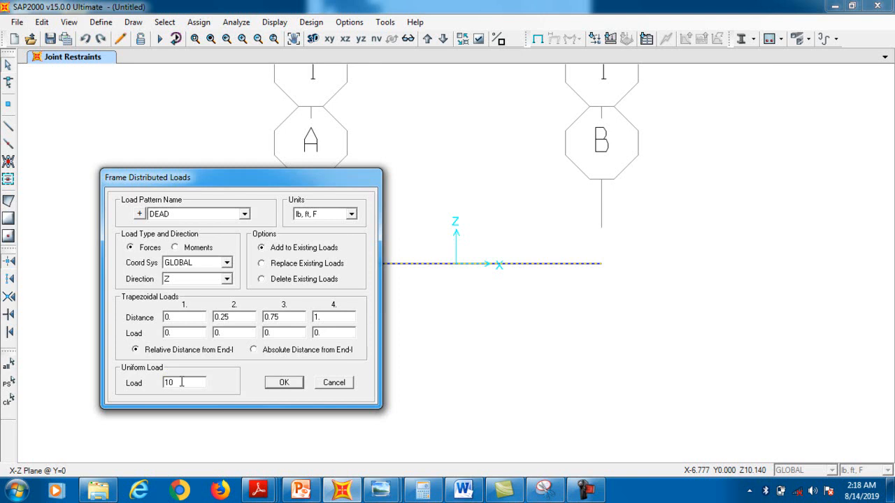
pyautogui.click(257, 352)
pyautogui.click(294, 385)
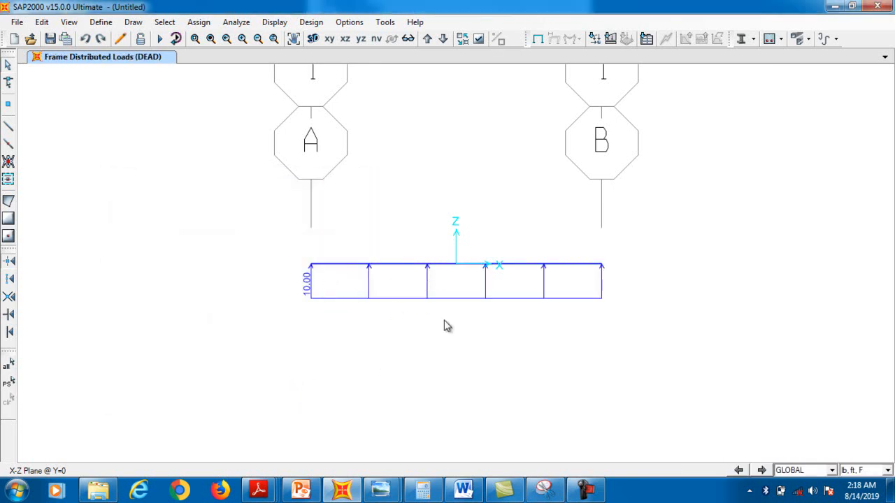
# Assign a 150 lb gravity point load to the beam at an absolute distance of 7.5 ft, adding it to the existing loads
pyautogui.click(412, 275)
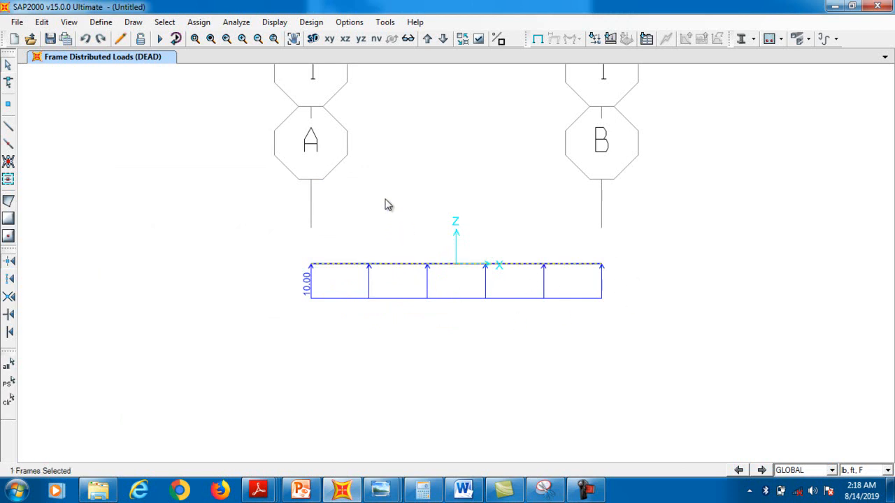
pyautogui.click(200, 23)
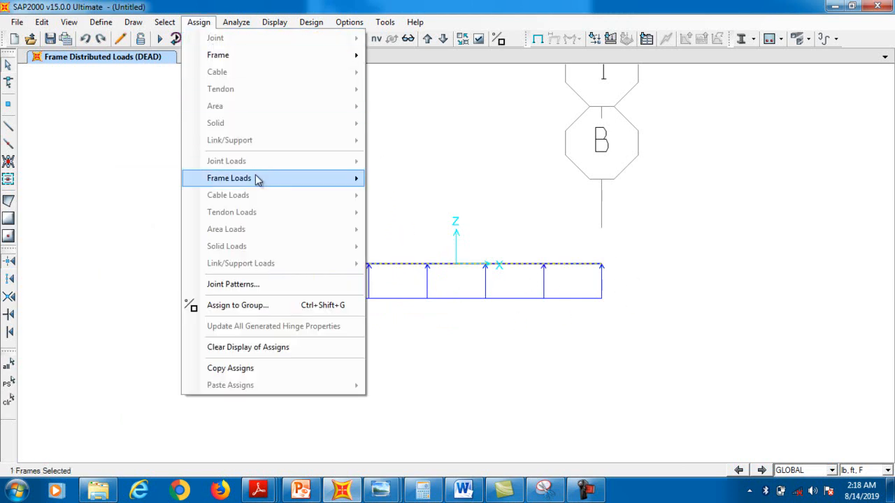
pyautogui.moveTo(258, 178)
pyautogui.click(401, 198)
pyautogui.click(412, 180)
pyautogui.click(413, 180)
pyautogui.click(527, 180)
pyautogui.click(526, 180)
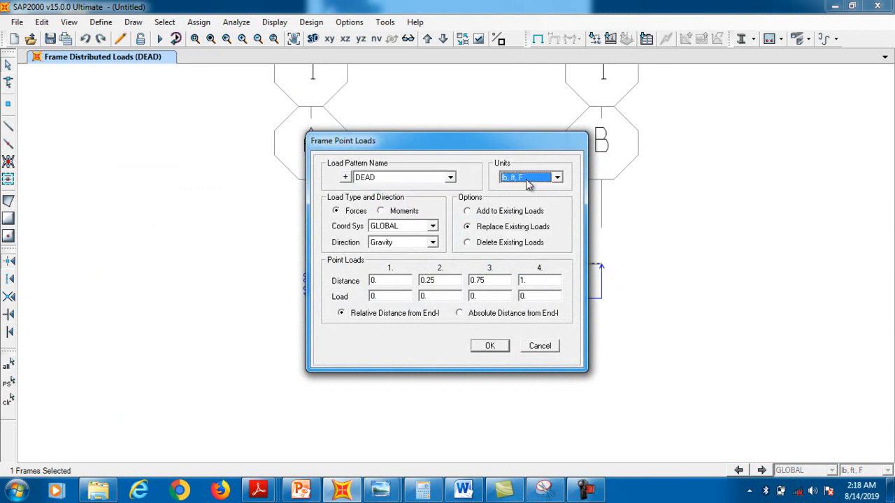
pyautogui.click(494, 211)
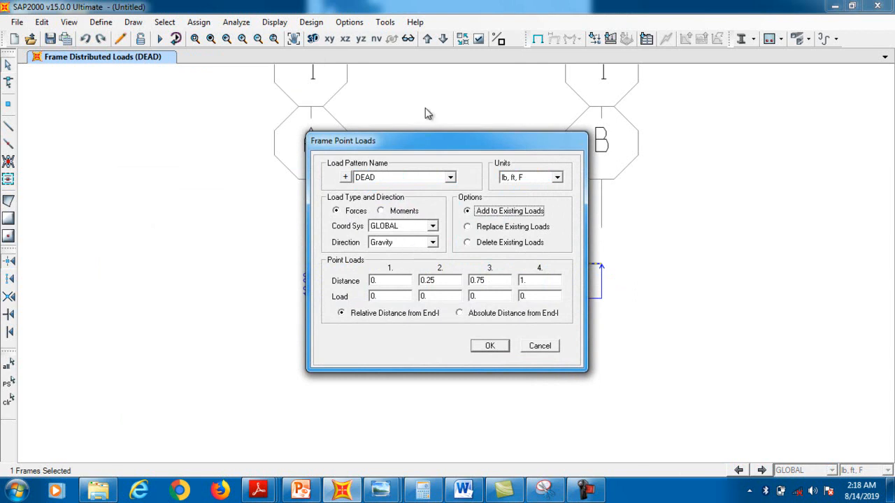
pyautogui.click(482, 314)
pyautogui.doubleClick(386, 280)
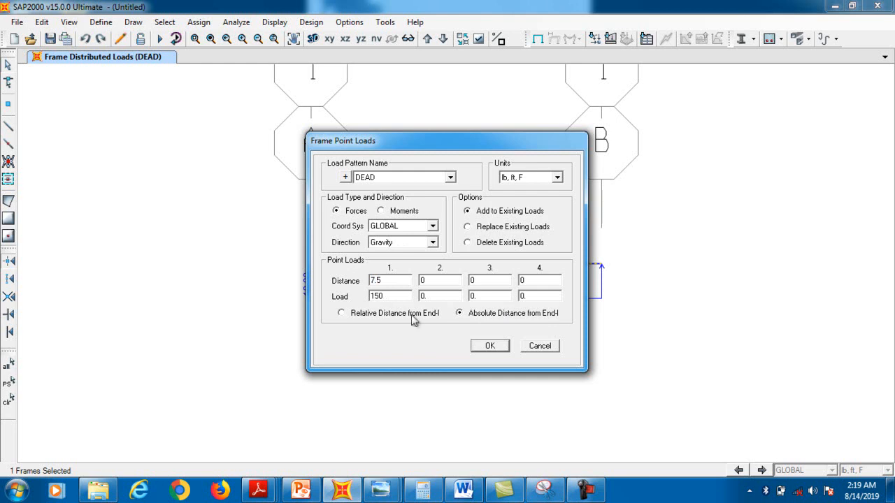
pyautogui.click(500, 347)
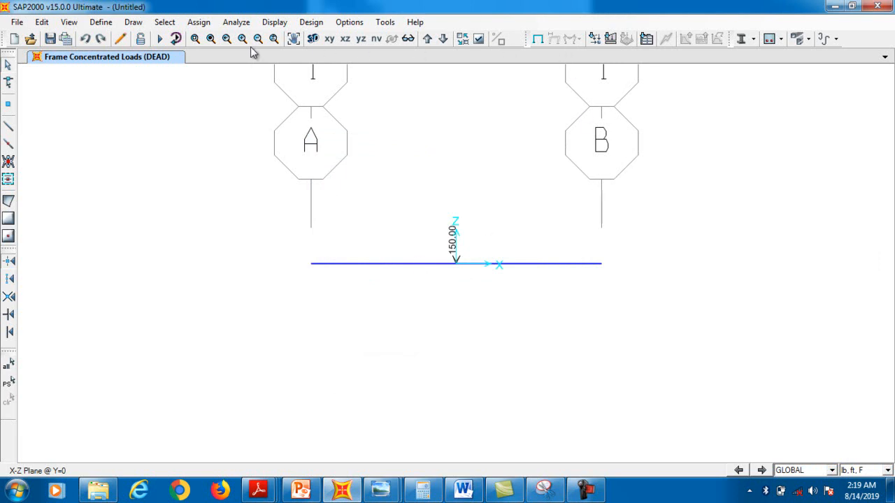
# Run the analysis with the MODAL case excluded, saving the model as boat
pyautogui.click(159, 39)
pyautogui.click(388, 198)
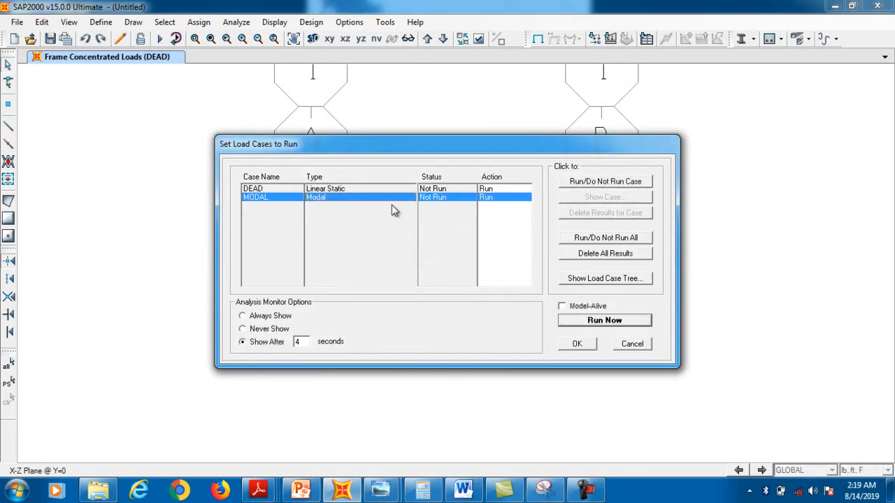
pyautogui.click(629, 187)
pyautogui.click(621, 324)
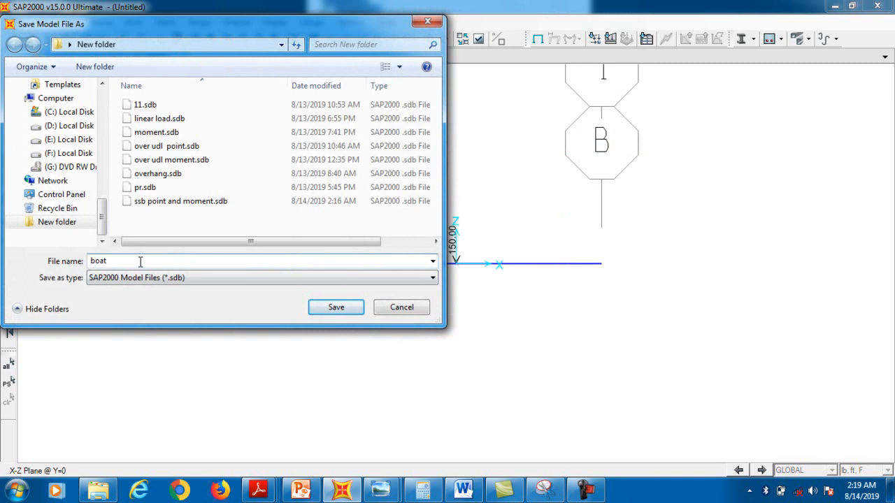
pyautogui.click(335, 307)
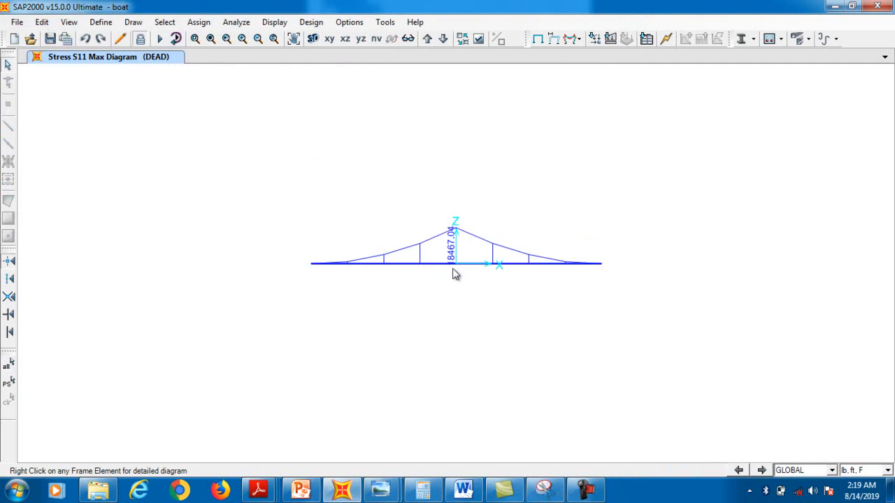
# Display the beam's Shear 2-2 diagram for the DEAD case with values shown
pyautogui.click(577, 38)
pyautogui.click(587, 70)
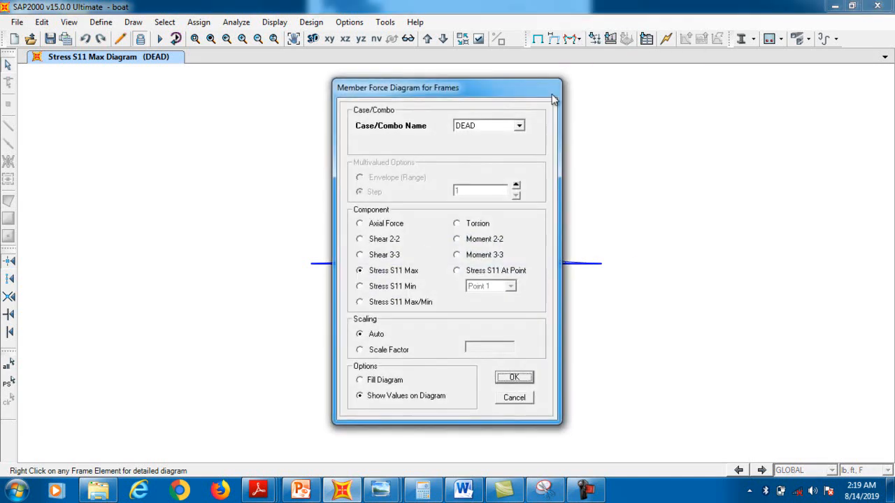
pyautogui.click(370, 241)
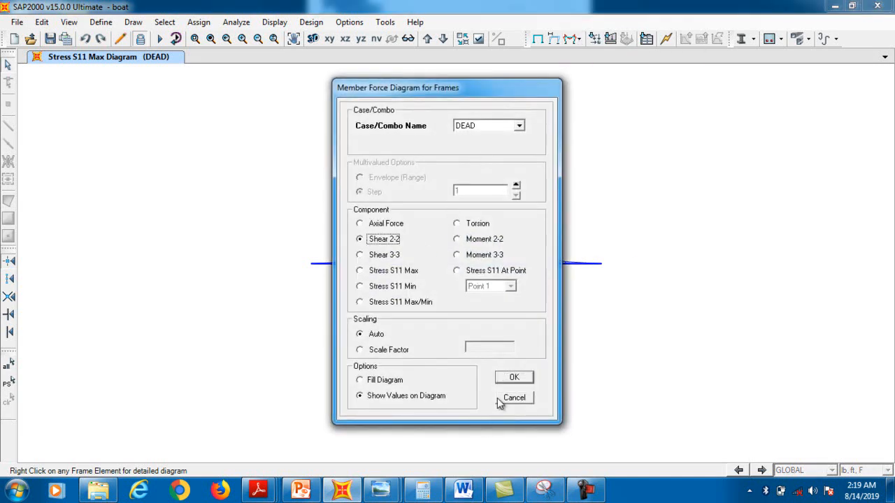
pyautogui.click(512, 378)
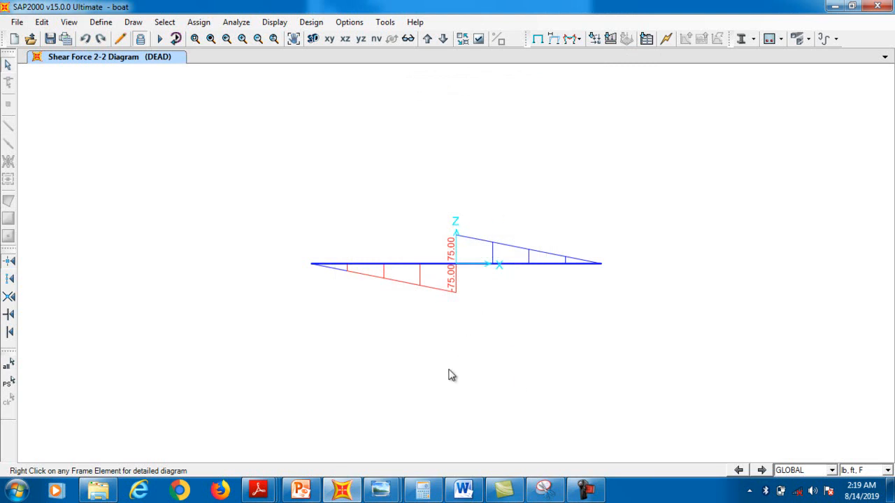
# Compare the shear diagram with the Hibbeler solution PDF's shear and moment diagrams, returning to SAP2000
pyautogui.moveTo(259, 493)
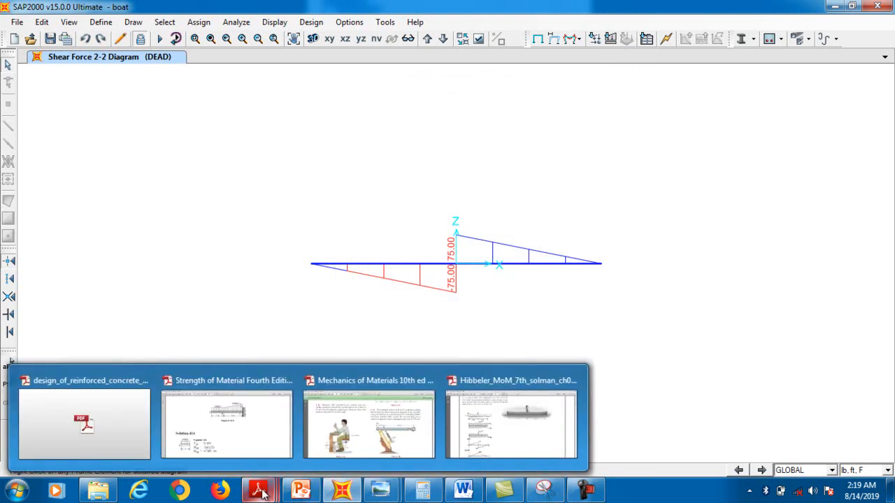
pyautogui.click(490, 443)
pyautogui.scroll(-3, 460, 379)
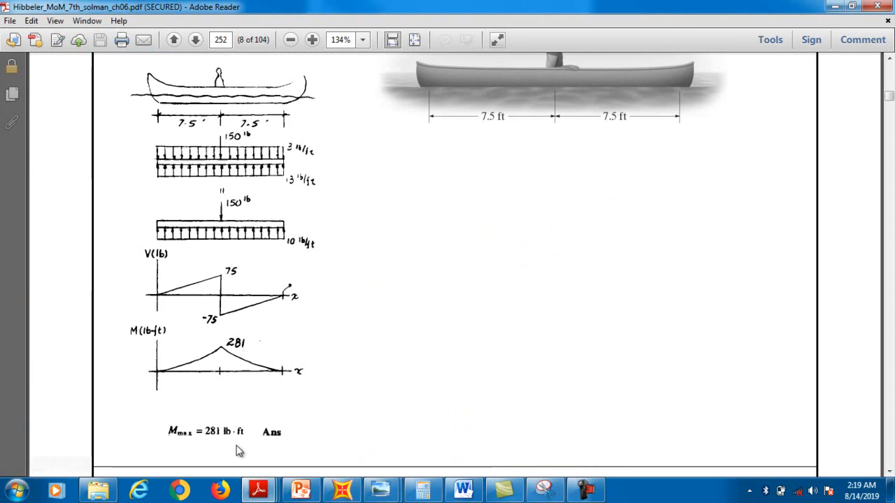
pyautogui.click(342, 490)
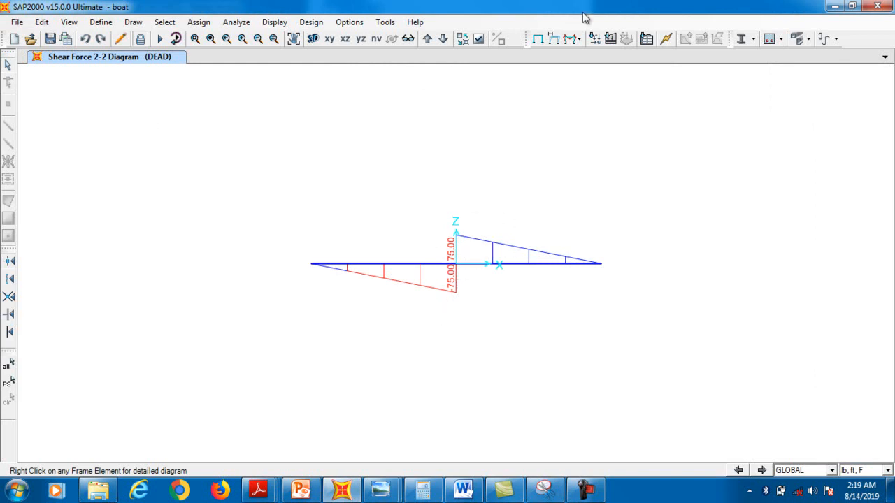
# Display the beam's Moment 3-3 diagram for the DEAD case with values shown
pyautogui.click(578, 40)
pyautogui.click(582, 68)
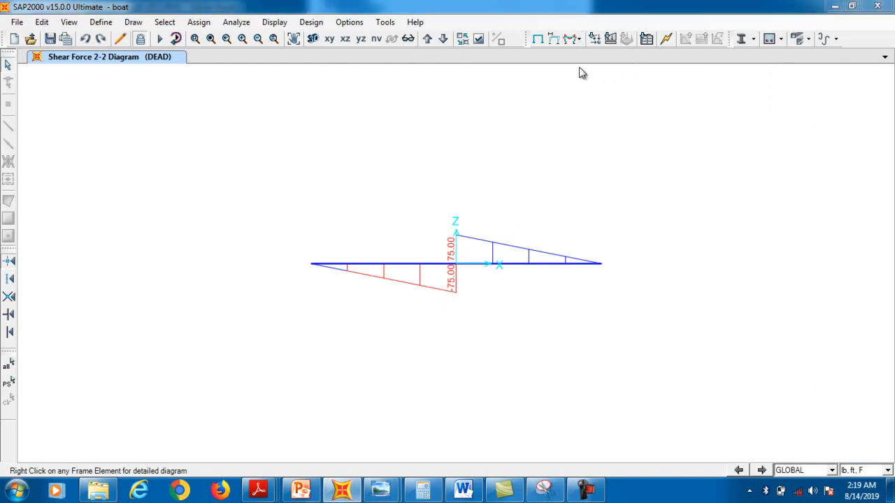
pyautogui.click(478, 256)
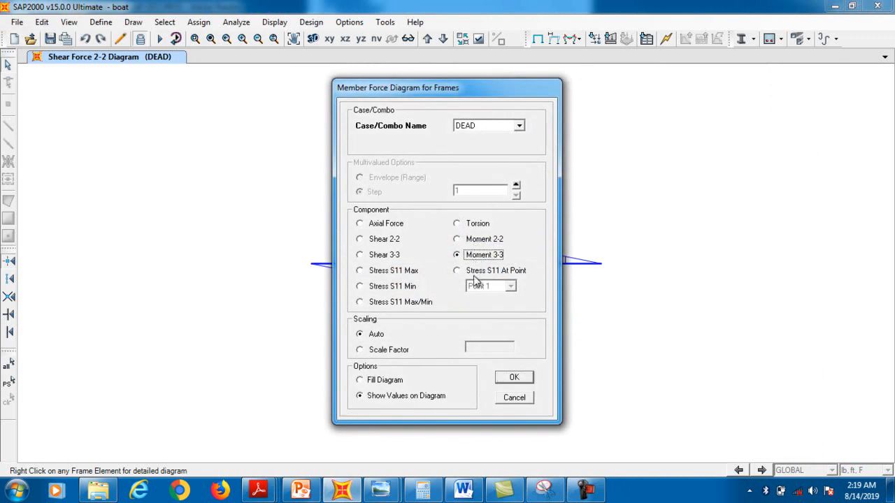
pyautogui.click(514, 379)
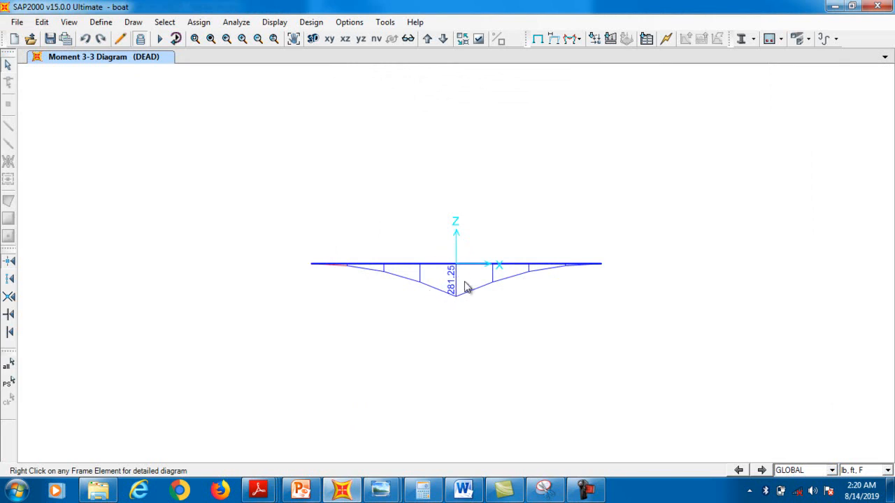
# In the Snipping Tool, sketch a wavy distributed load under the boat's hull and a moment curve peaking at the man
pyautogui.click(545, 491)
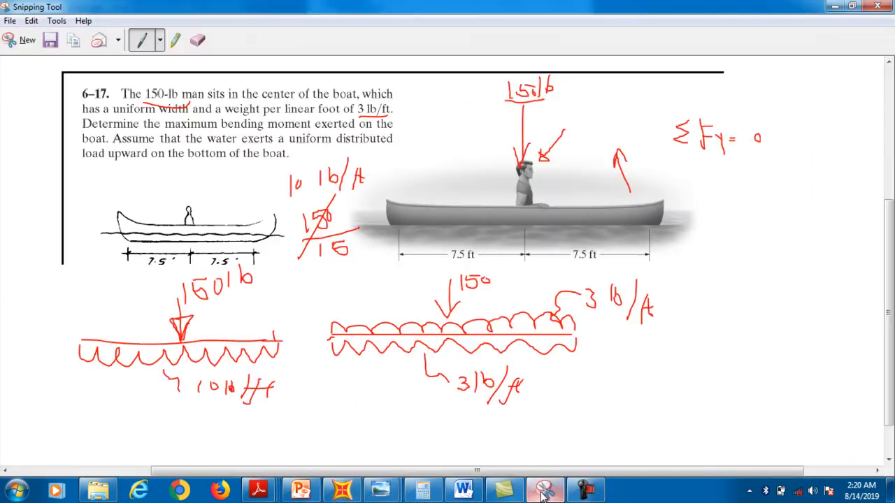
pyautogui.scroll(-2, 530, 220)
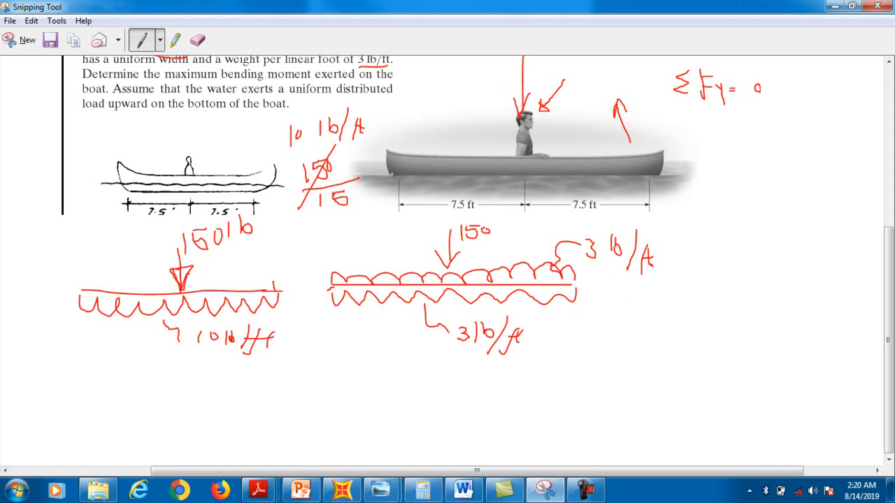
pyautogui.moveTo(391, 173)
pyautogui.mouseDown()
pyautogui.moveTo(443, 191)
pyautogui.moveTo(598, 181)
pyautogui.moveTo(651, 188)
pyautogui.moveTo(660, 172)
pyautogui.mouseUp()
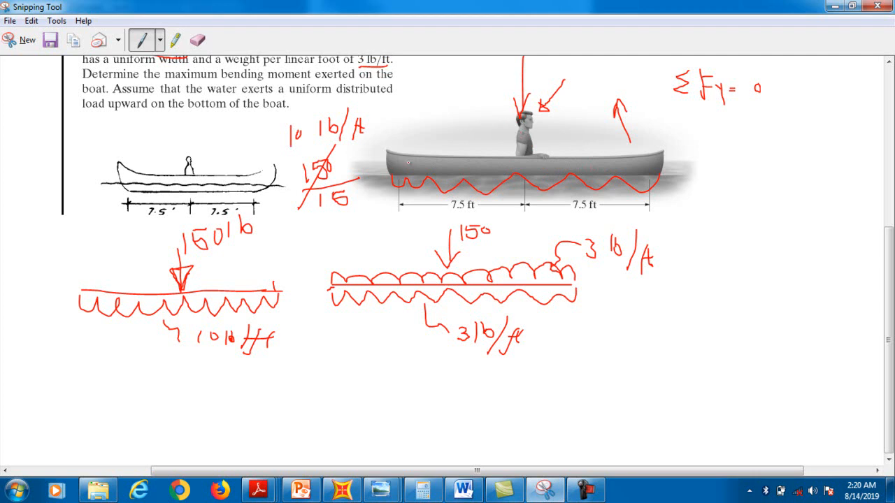
pyautogui.moveTo(398, 174)
pyautogui.mouseDown()
pyautogui.moveTo(488, 149)
pyautogui.moveTo(525, 104)
pyautogui.moveTo(552, 137)
pyautogui.moveTo(659, 169)
pyautogui.mouseUp()
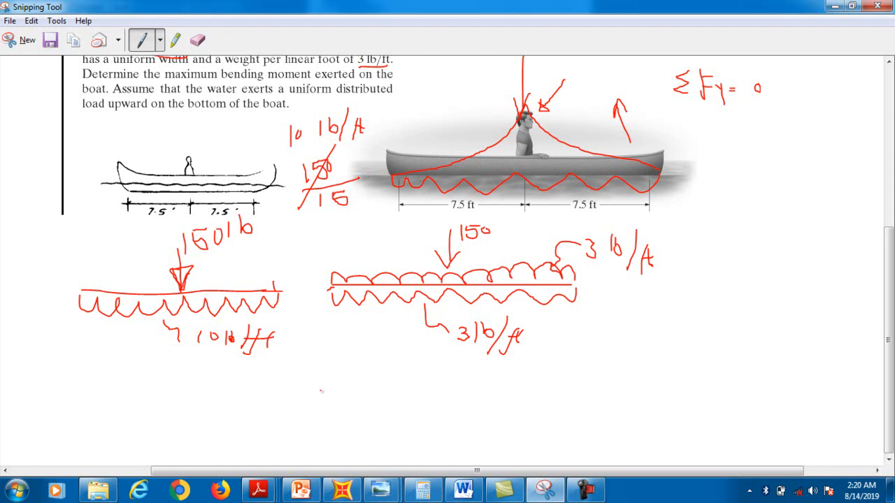
# Revisit the moment diagram in SAP2000 and bring up intro.PNG in Windows Photo Viewer
pyautogui.click(342, 489)
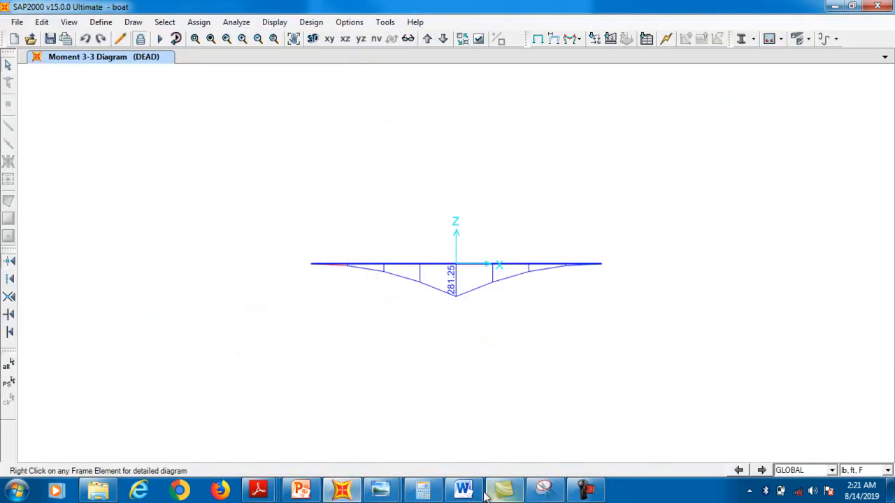
pyautogui.moveTo(380, 489)
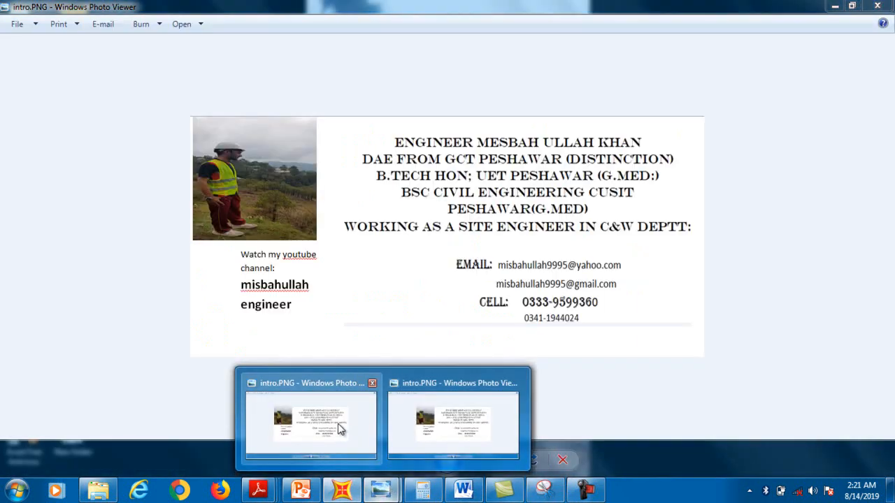
pyautogui.click(338, 427)
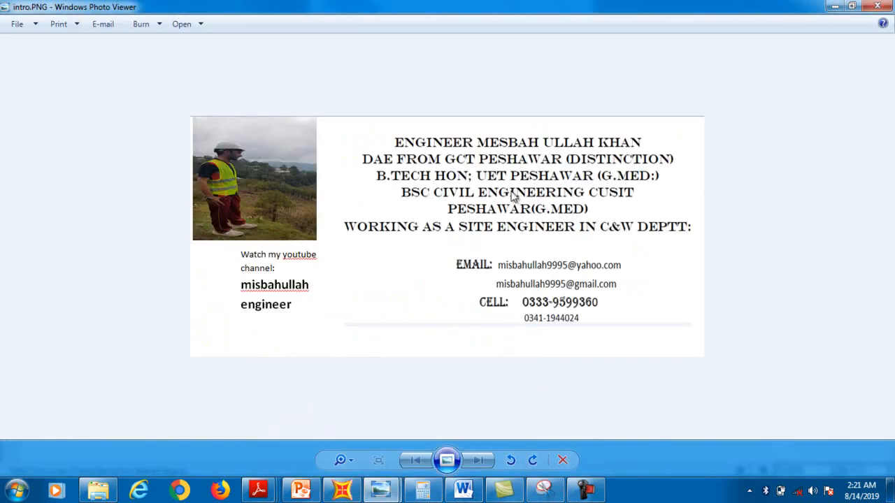